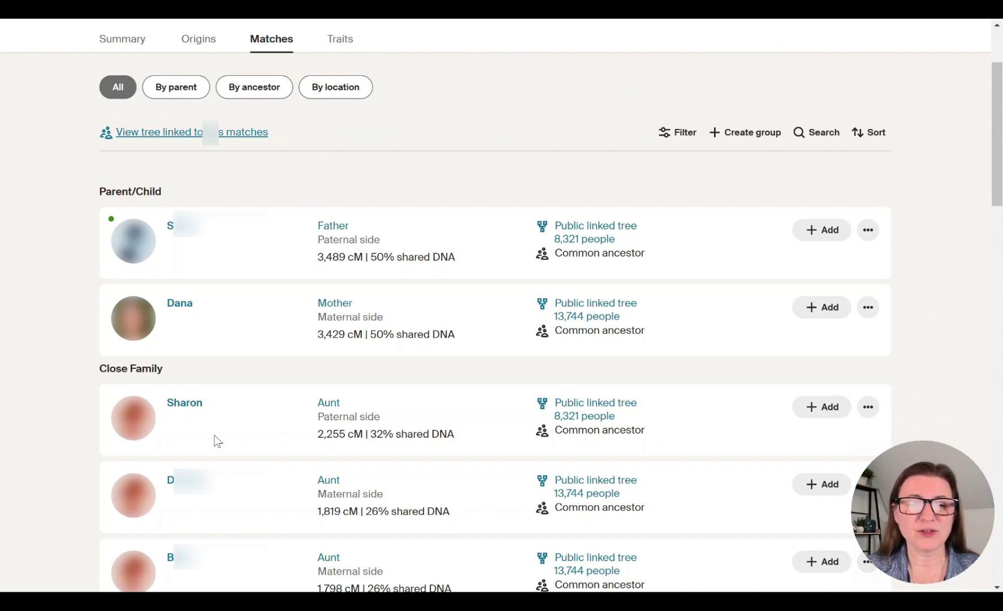
- View the 2,255 cM Aunt prediction's frequencies: 85% sister, 13% grandmother/aunt/half sister group
{"action": "left_click", "coordinate": [333, 405]}
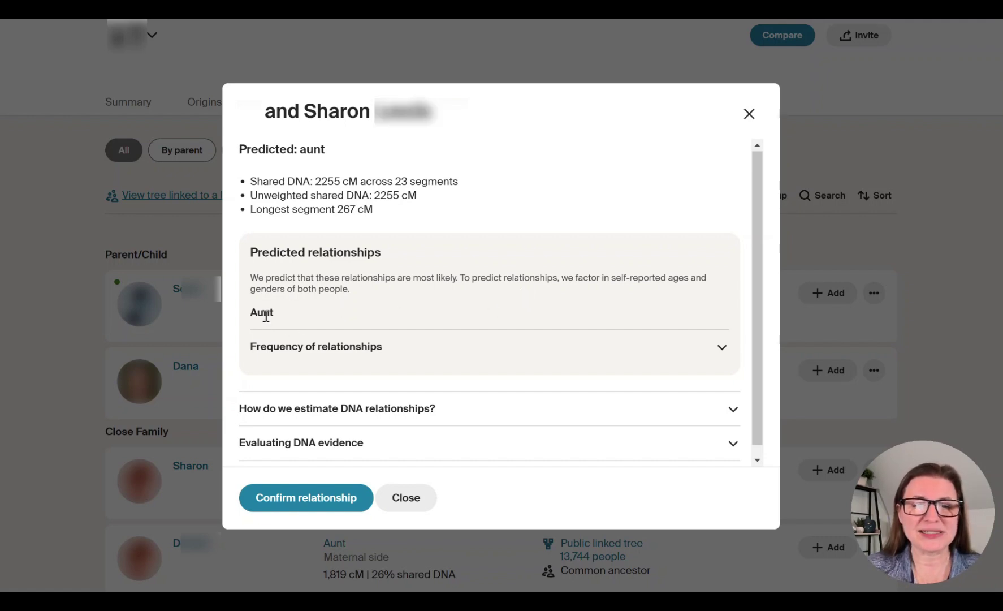
{"action": "left_click", "coordinate": [372, 351]}
{"action": "scroll", "coordinate": [315, 341], "scroll_direction": "down", "scroll_amount": 3}
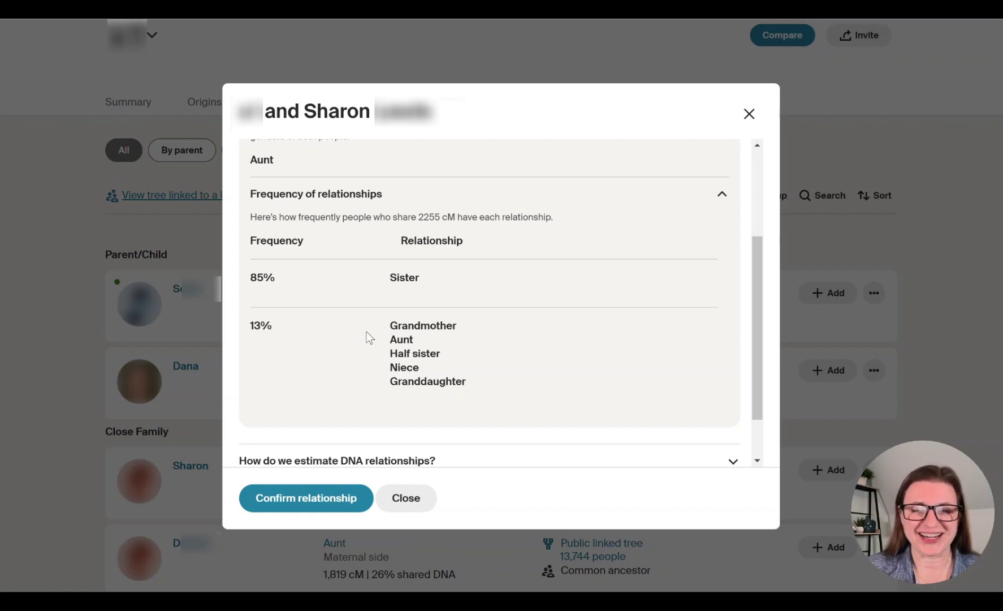
{"action": "scroll", "coordinate": [370, 338], "scroll_direction": "up", "scroll_amount": 1}
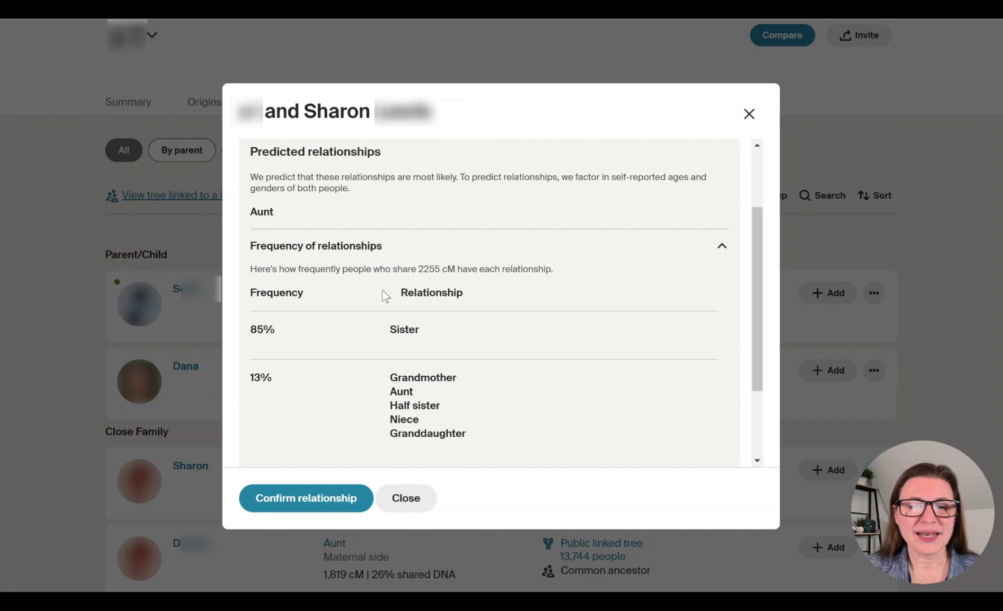
- Confirm the 2,255 cM match as Grandmother on the father's side
{"action": "left_click", "coordinate": [285, 499]}
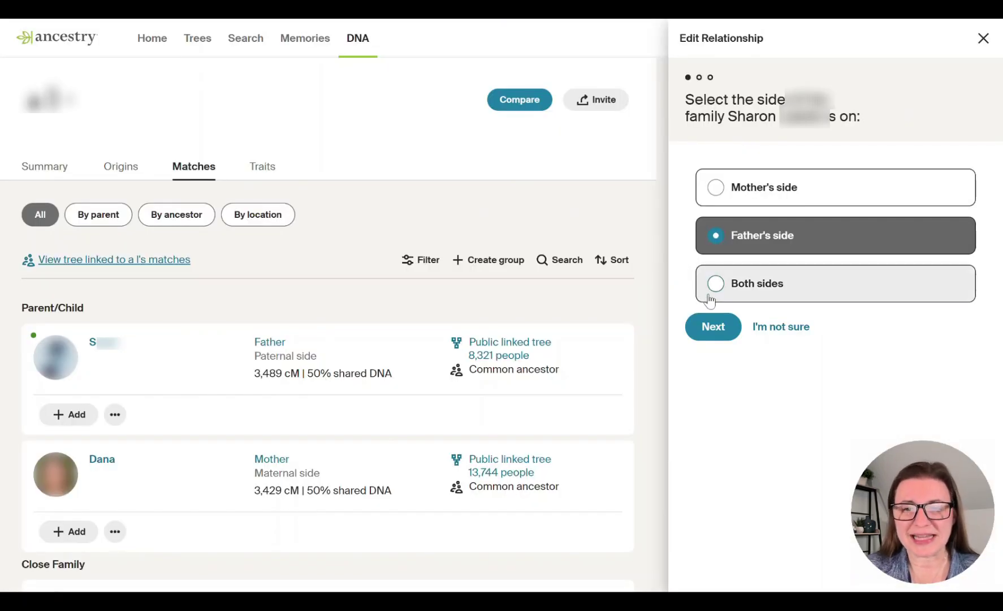
{"action": "left_click", "coordinate": [711, 328]}
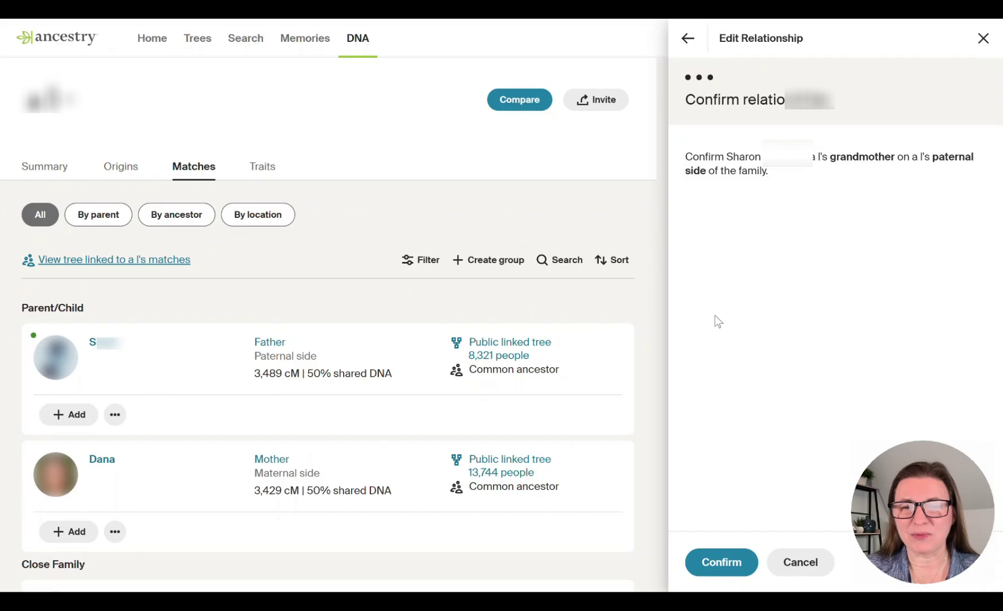
{"action": "left_click", "coordinate": [728, 562]}
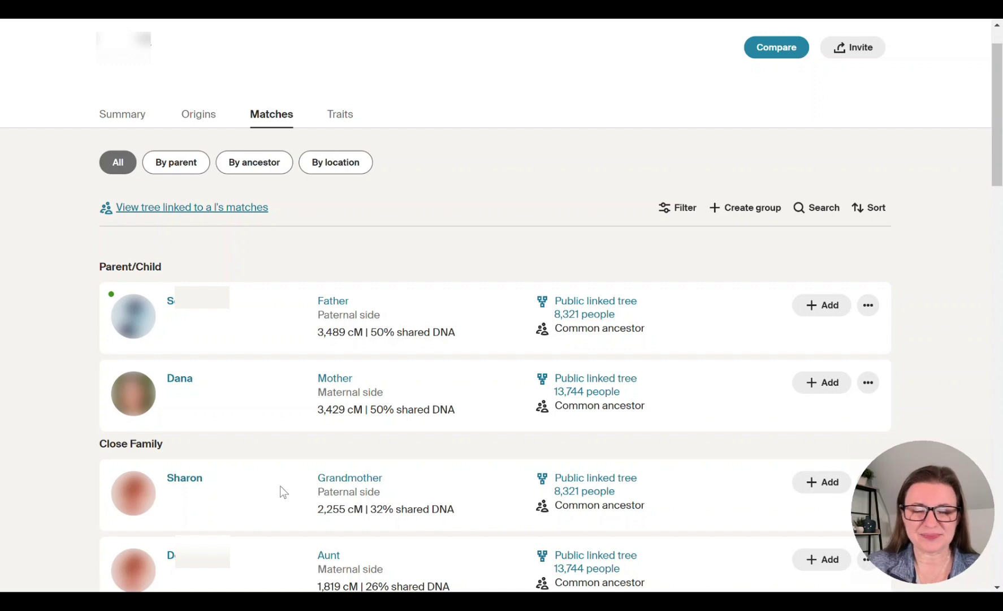
- Scroll down the updated matches list past the corrected grandmother entry
{"action": "scroll", "coordinate": [280, 485], "scroll_direction": "down", "scroll_amount": 3}
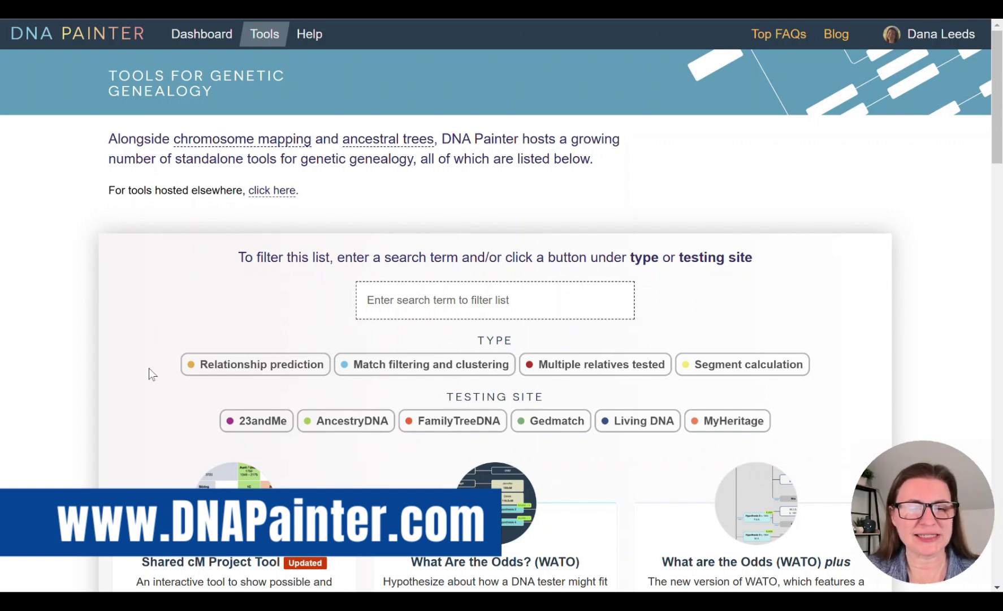
- Launch the Shared cM Project Tool from DNA Painter's tool cards
{"action": "scroll", "coordinate": [151, 373], "scroll_direction": "down", "scroll_amount": 4}
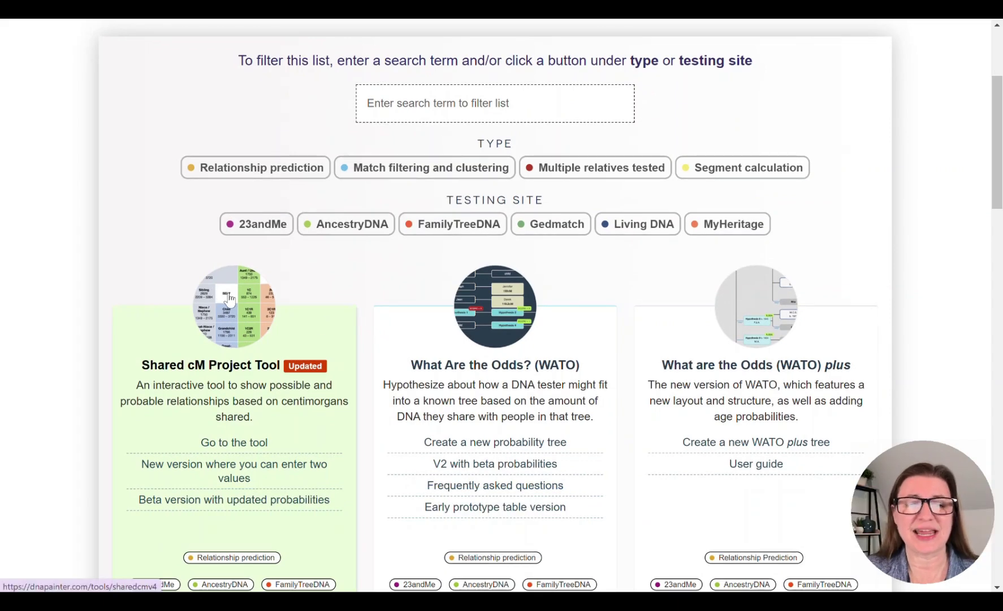
{"action": "left_click", "coordinate": [229, 298]}
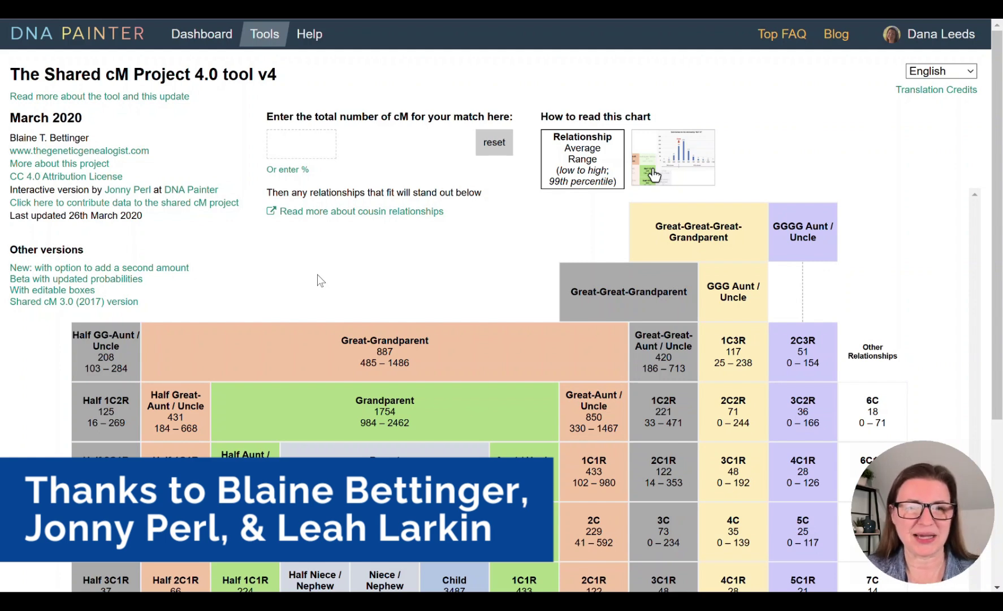
- Enter 2255 cM in the beta version, showing Sibling 52% and grandparent/aunt group 48%
{"action": "left_click", "coordinate": [116, 283]}
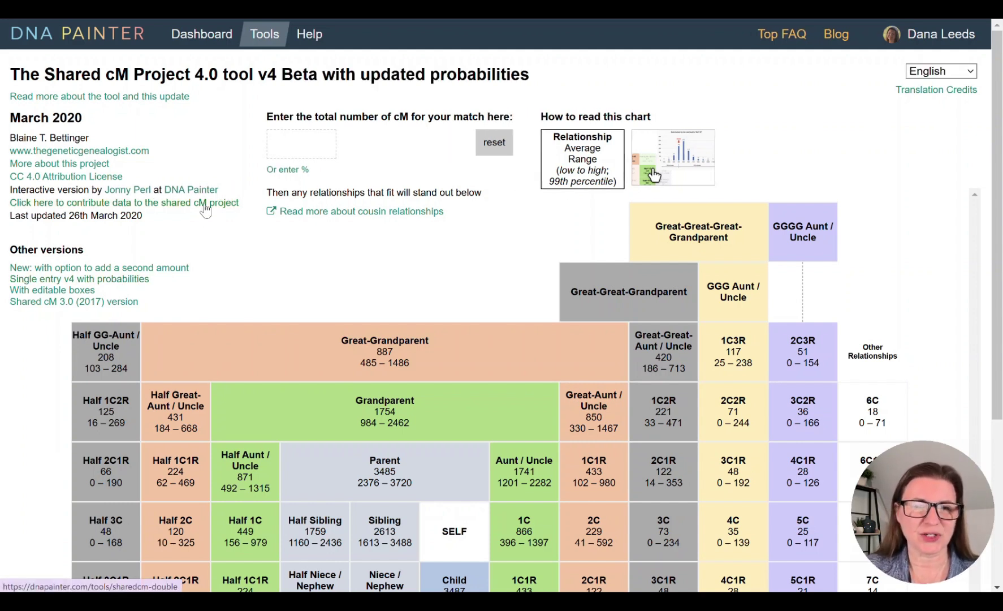
{"action": "left_click", "coordinate": [276, 142]}
{"action": "type", "text": "2255"}
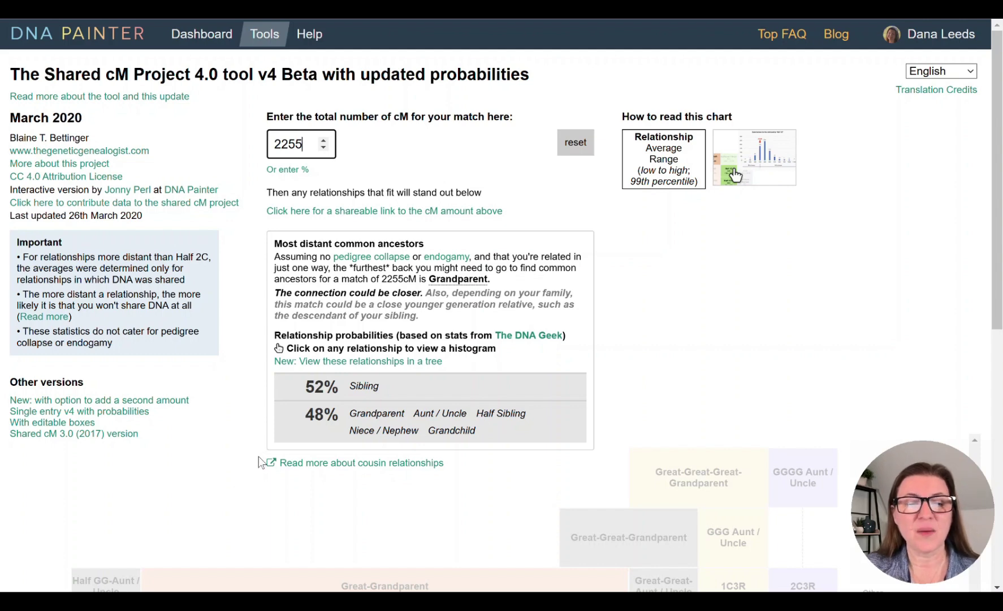
{"action": "scroll", "coordinate": [262, 462], "scroll_direction": "down", "scroll_amount": 7}
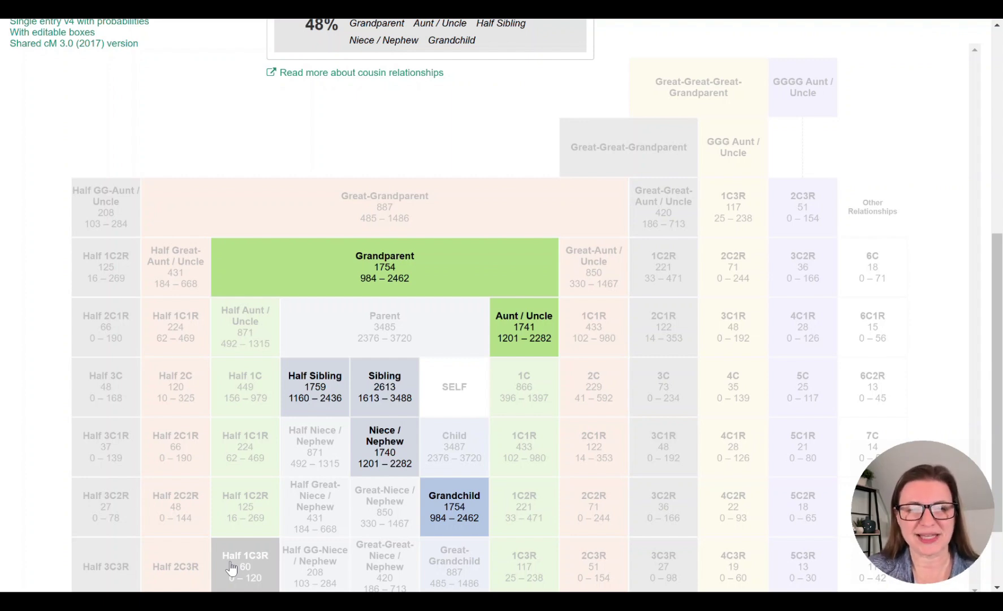
- Review the chart for 1800 cM, where the grandparent/aunt/half-sibling group reaches 100%
{"action": "scroll", "coordinate": [316, 164], "scroll_direction": "up", "scroll_amount": 7}
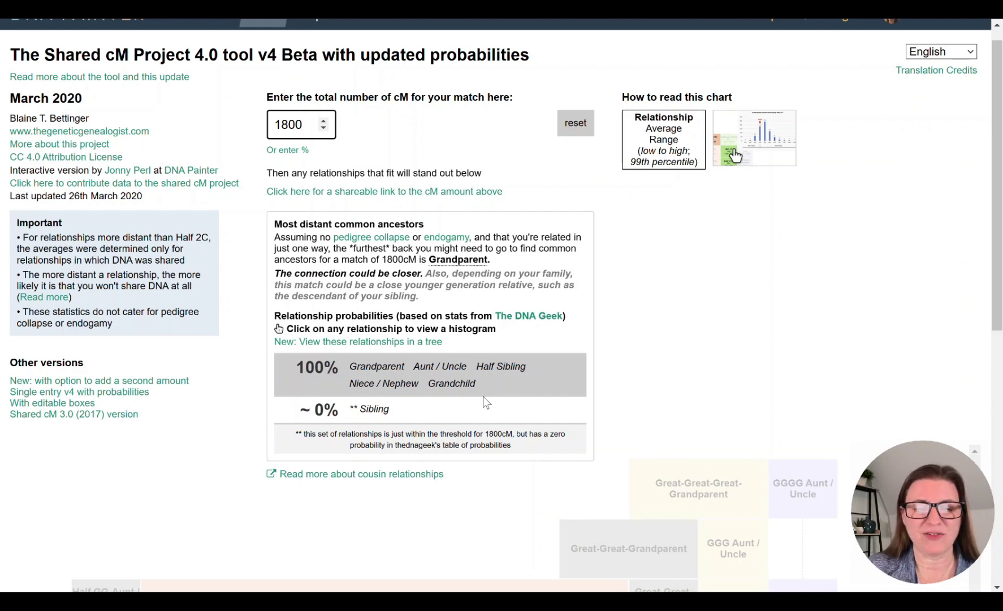
{"action": "scroll", "coordinate": [483, 396], "scroll_direction": "down", "scroll_amount": 5}
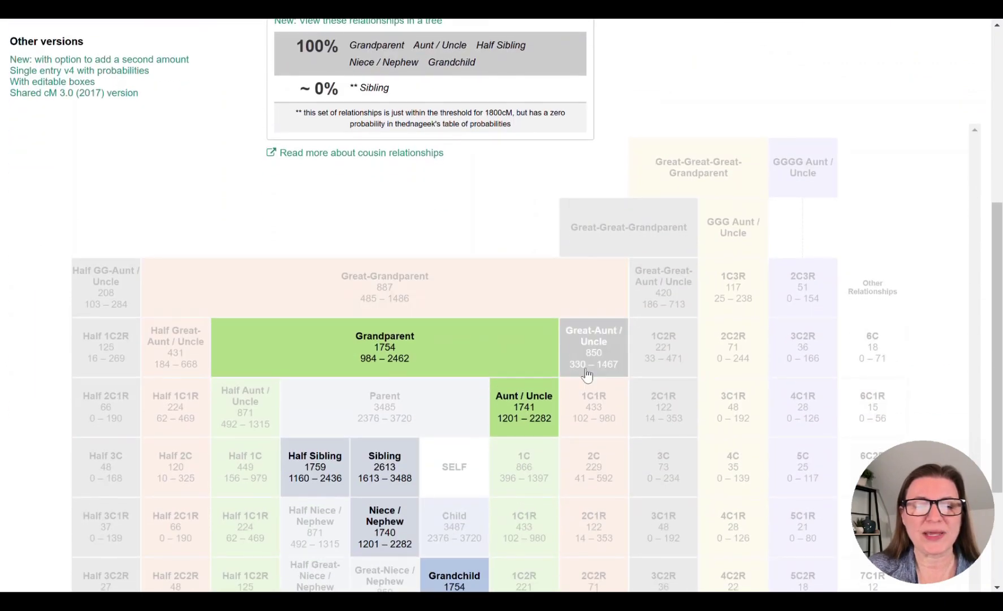
{"action": "scroll", "coordinate": [600, 506], "scroll_direction": "down", "scroll_amount": 2}
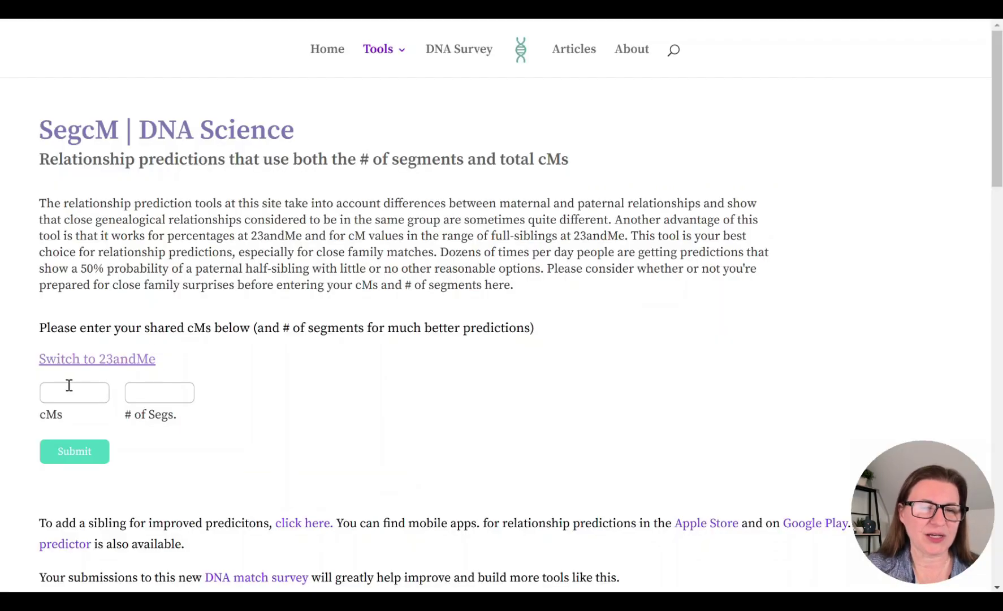
- Submit 2255 cM and 23 segments in SegcM, giving Grandparent/Grandchild 97.6%, mostly paternal
{"action": "left_click", "coordinate": [67, 389]}
{"action": "type", "text": "2255"}
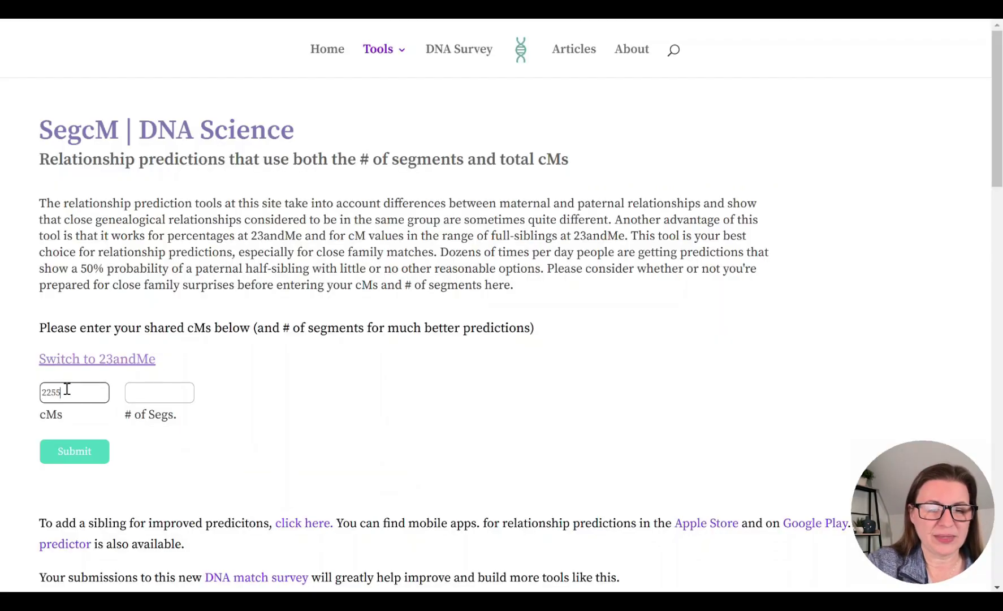
{"action": "key", "text": "Tab"}
{"action": "type", "text": "23"}
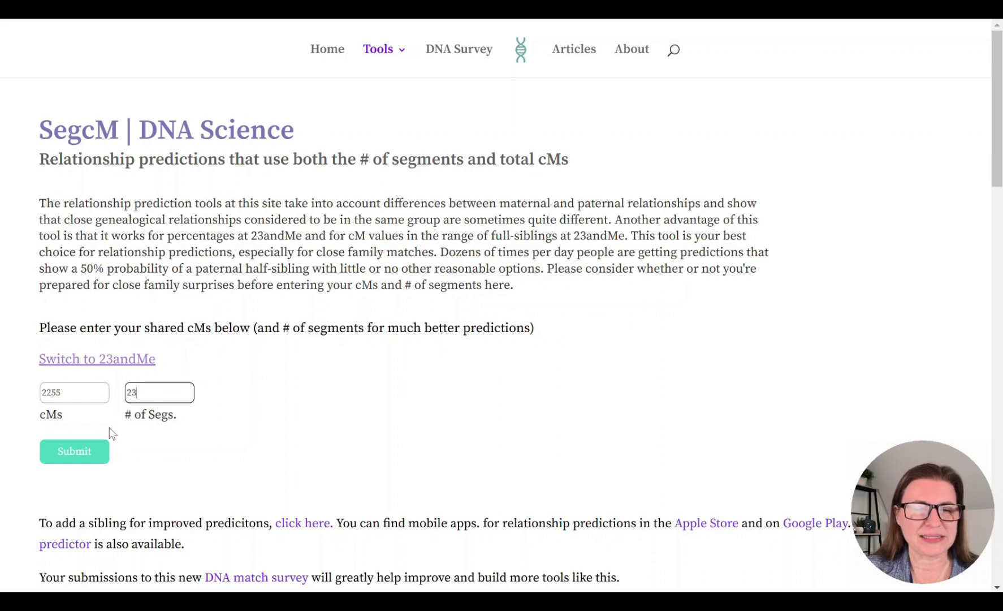
{"action": "left_click", "coordinate": [81, 450]}
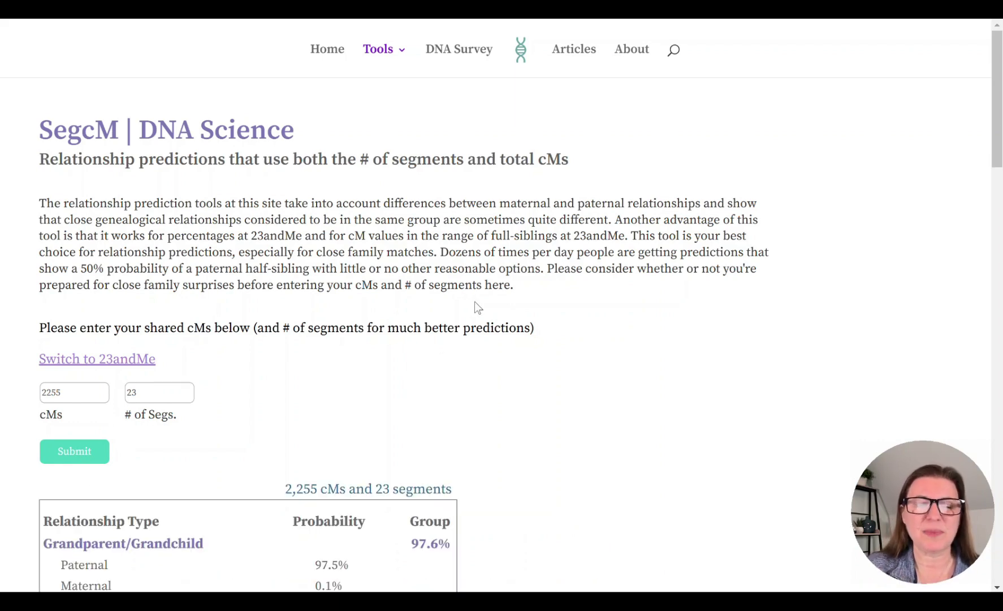
{"action": "scroll", "coordinate": [475, 304], "scroll_direction": "down", "scroll_amount": 3}
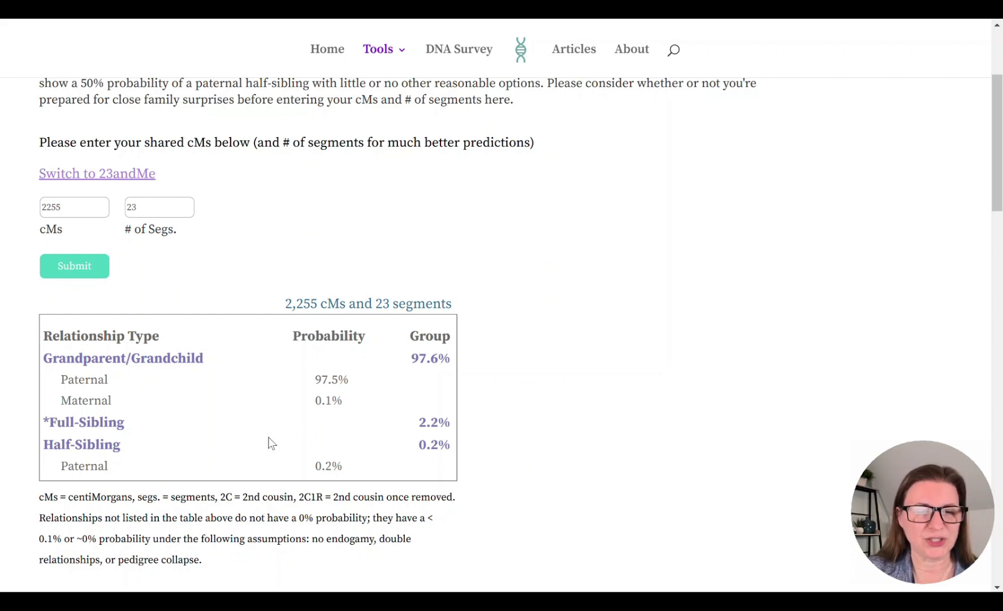
{"action": "scroll", "coordinate": [253, 453], "scroll_direction": "down", "scroll_amount": 1}
- Submit 1819 cM with 31 segments: Grandparent/Grandchild 51.0%, Half-Sibling 48.8%, Aunt/Uncle 0.2%
{"action": "scroll", "coordinate": [253, 301], "scroll_direction": "up", "scroll_amount": 3}
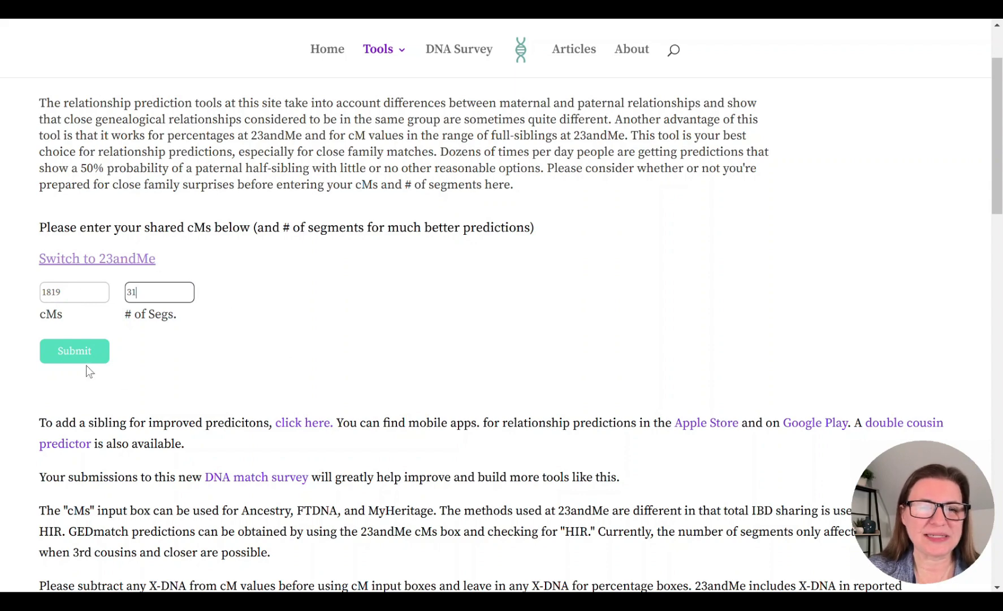
{"action": "left_click", "coordinate": [74, 351]}
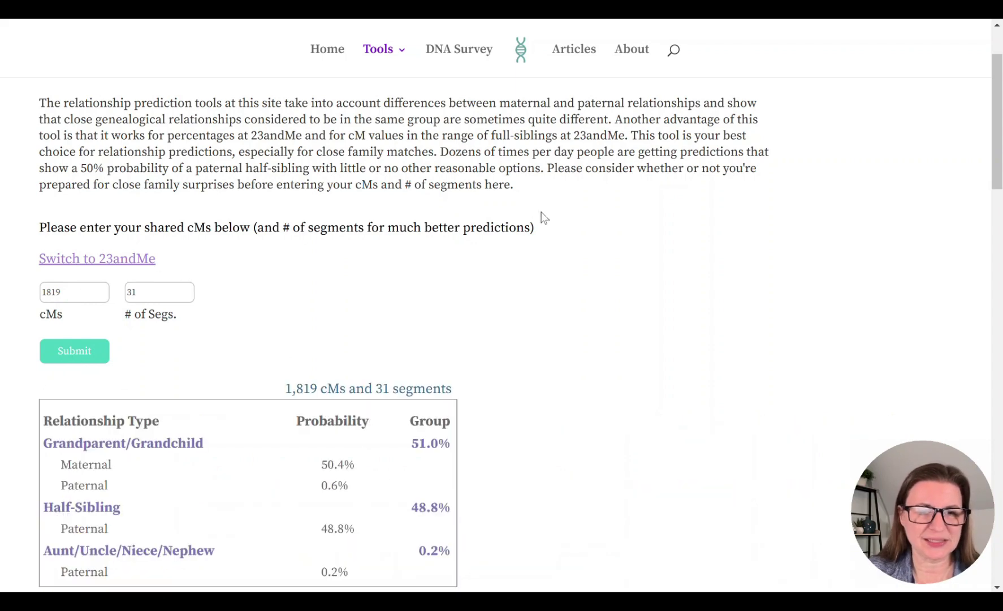
{"action": "scroll", "coordinate": [554, 224], "scroll_direction": "down", "scroll_amount": 2}
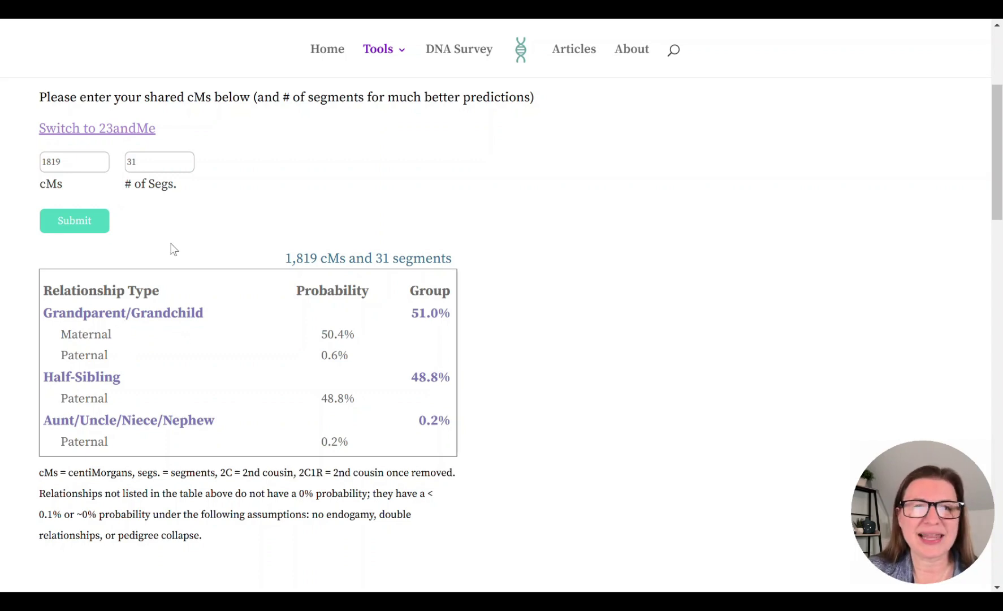
- Replace the inputs with 1789 cM and 49 segments and submit for a prediction
{"action": "double_click", "coordinate": [51, 161]}
{"action": "type", "text": "1789"}
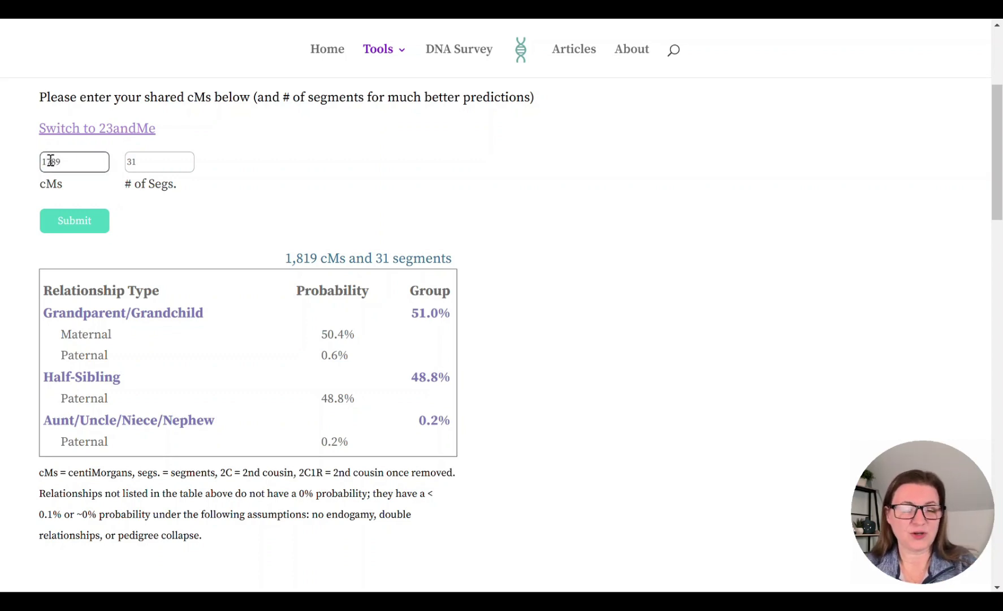
{"action": "key", "text": "Tab"}
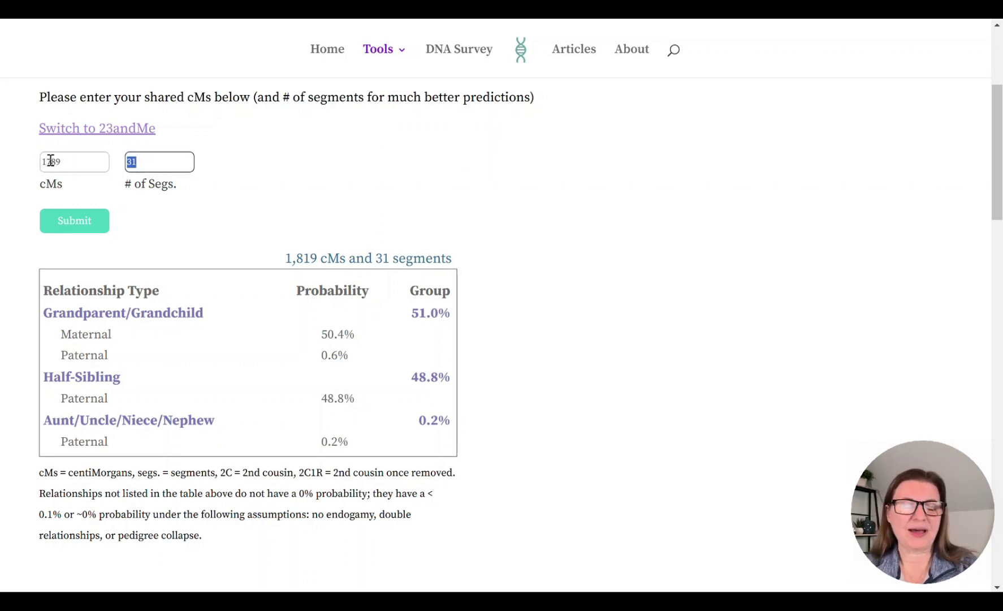
{"action": "type", "text": "49"}
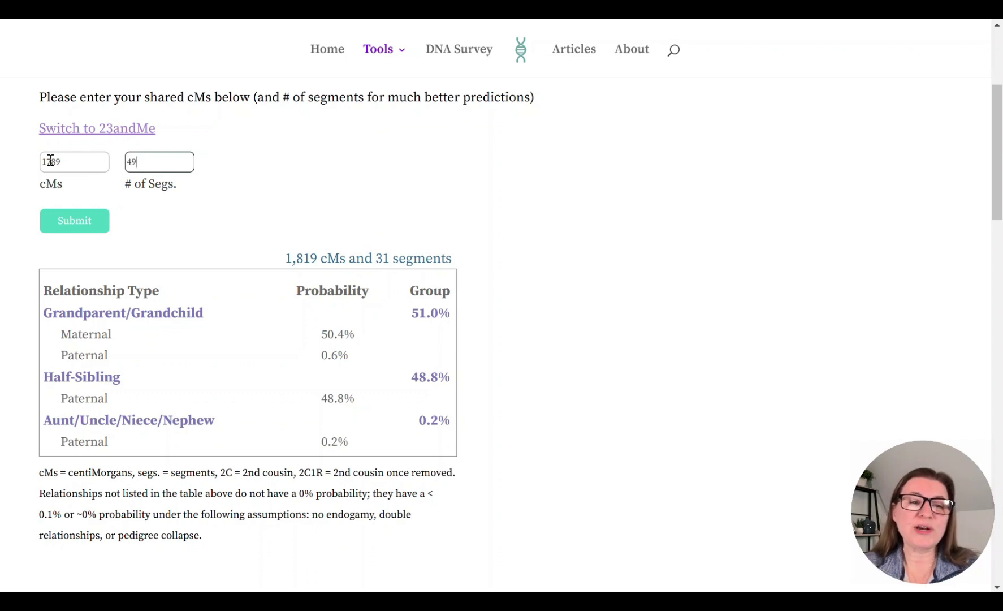
{"action": "left_click", "coordinate": [60, 221]}
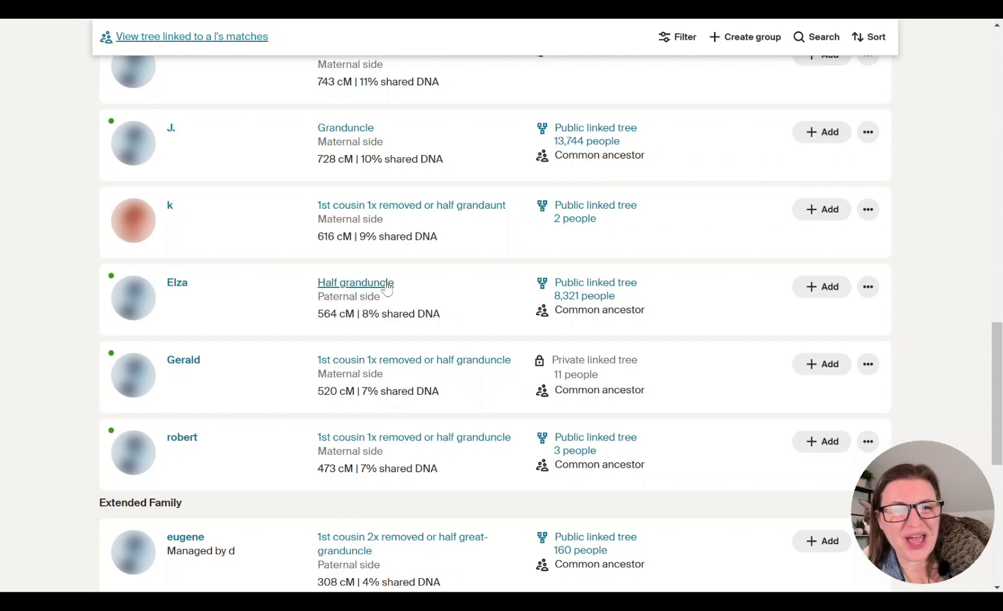
{"action": "left_click", "coordinate": [387, 285]}
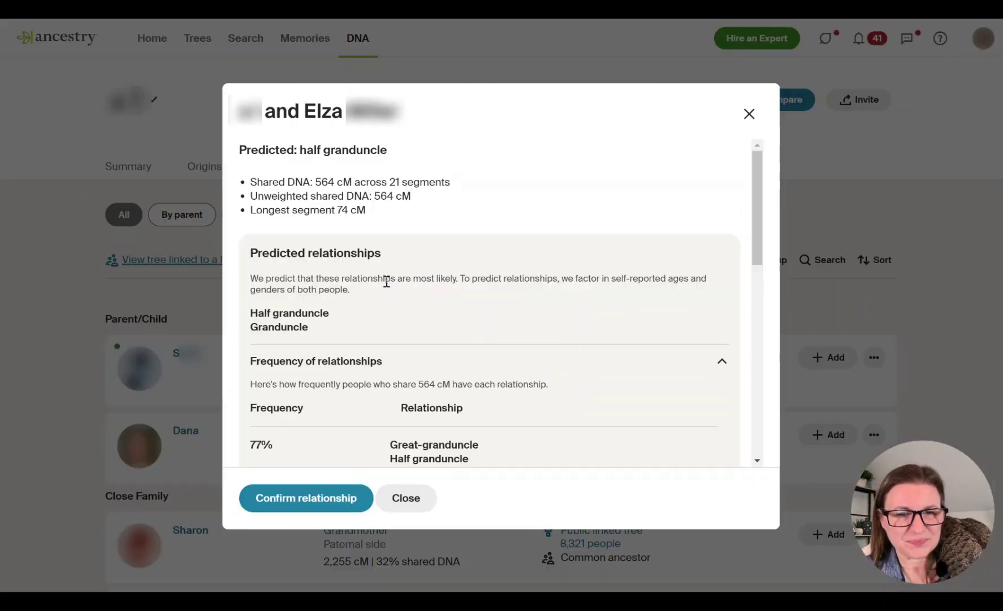
{"action": "scroll", "coordinate": [462, 296], "scroll_direction": "down", "scroll_amount": 4}
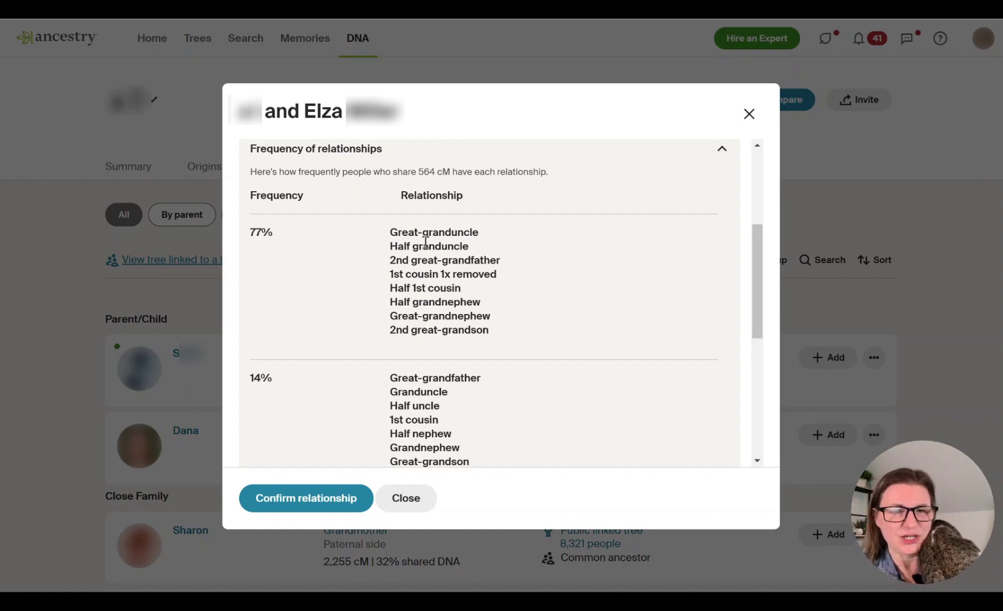
{"action": "scroll", "coordinate": [497, 395], "scroll_direction": "down", "scroll_amount": 2}
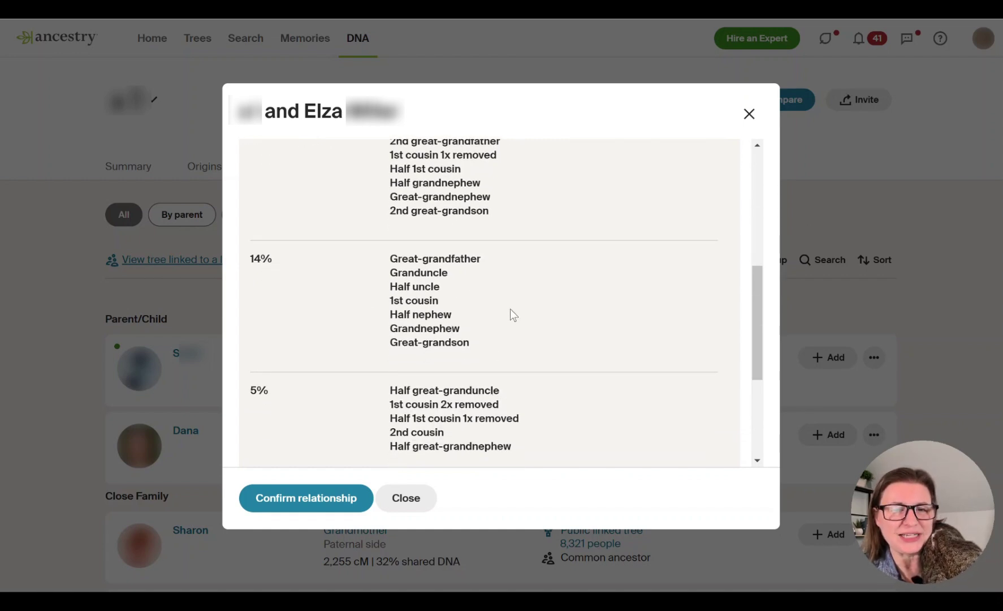
{"action": "scroll", "coordinate": [510, 308], "scroll_direction": "down", "scroll_amount": 1}
{"action": "scroll", "coordinate": [510, 309], "scroll_direction": "down", "scroll_amount": 2}
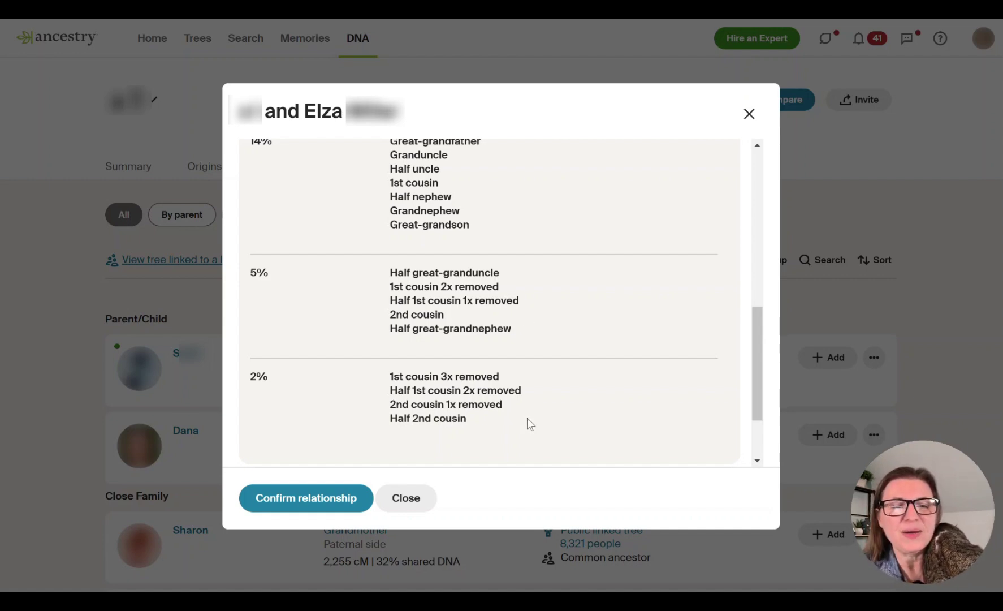
{"action": "scroll", "coordinate": [527, 418], "scroll_direction": "up", "scroll_amount": 10}
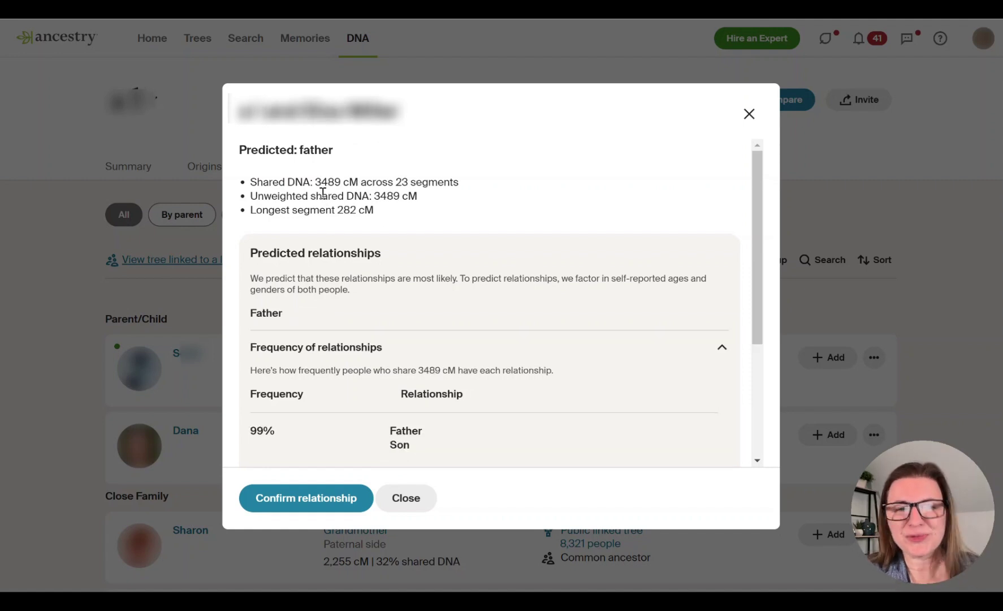
{"action": "scroll", "coordinate": [433, 254], "scroll_direction": "down", "scroll_amount": 3}
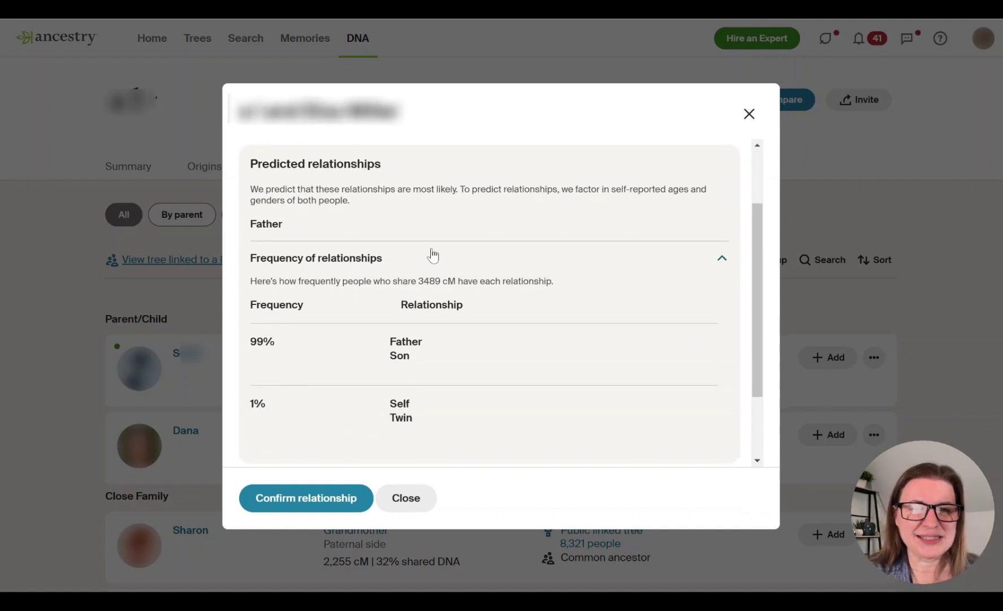
{"action": "scroll", "coordinate": [432, 254], "scroll_direction": "down", "scroll_amount": 1}
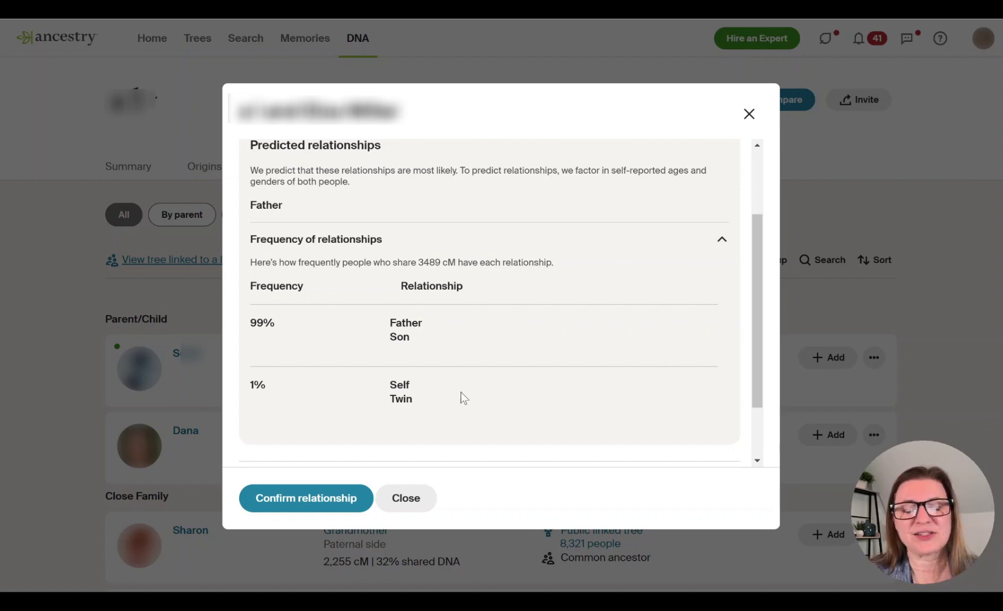
{"action": "left_click", "coordinate": [406, 497]}
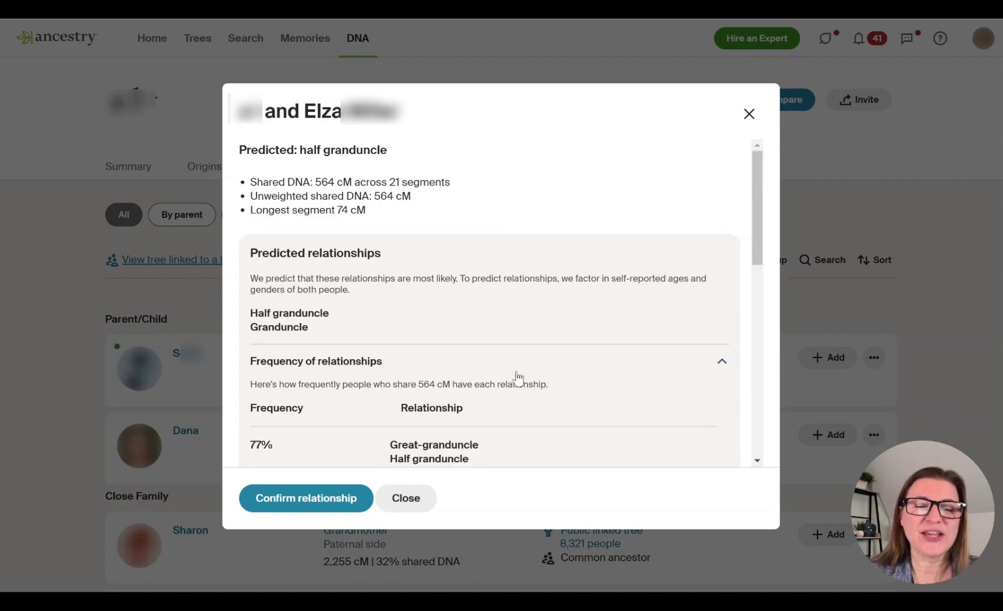
- Scroll through the half granduncle prediction's relationship frequency table
{"action": "scroll", "coordinate": [517, 376], "scroll_direction": "down", "scroll_amount": 5}
{"action": "scroll", "coordinate": [517, 373], "scroll_direction": "down", "scroll_amount": 5}
{"action": "scroll", "coordinate": [517, 373], "scroll_direction": "up", "scroll_amount": 8}
{"action": "scroll", "coordinate": [516, 376], "scroll_direction": "up", "scroll_amount": 3}
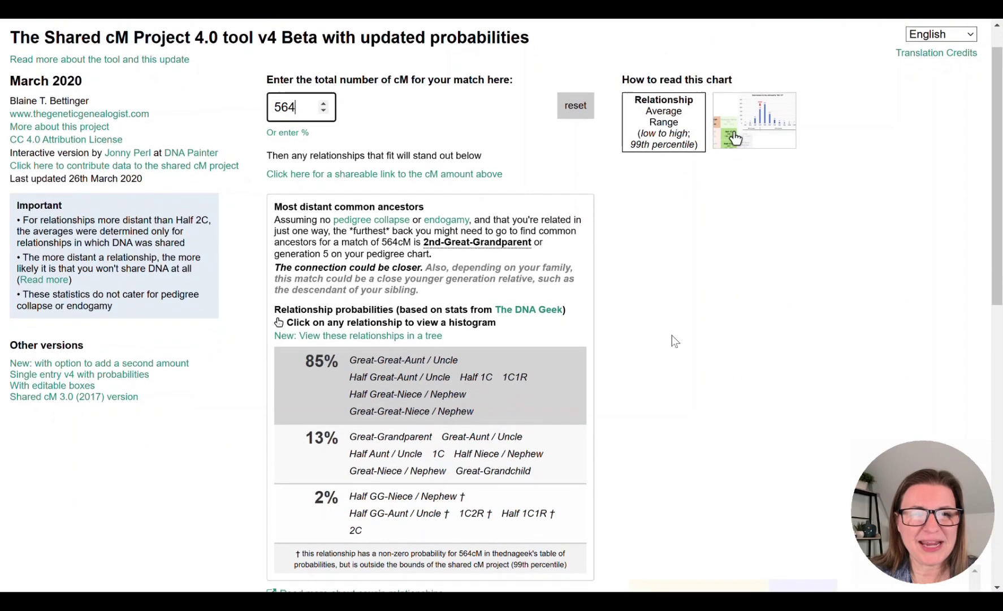
{"action": "scroll", "coordinate": [672, 335], "scroll_direction": "down", "scroll_amount": 1}
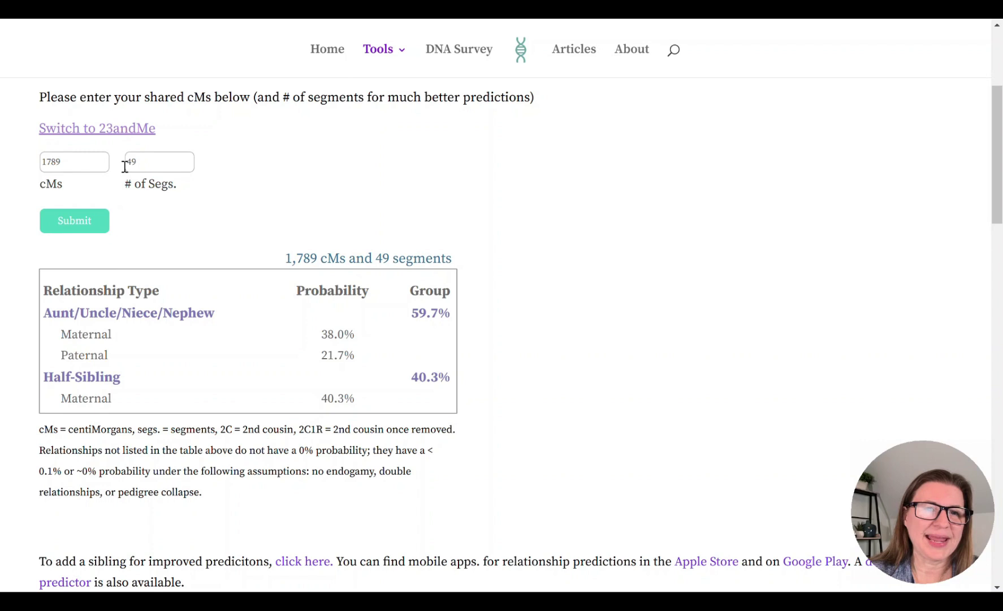
- Enter 564 cM and 21 segments in SegcM, submit, and review the predicted relationships
{"action": "double_click", "coordinate": [52, 157]}
{"action": "type", "text": "564"}
{"action": "double_click", "coordinate": [163, 158]}
{"action": "key", "text": "BackSpace"}
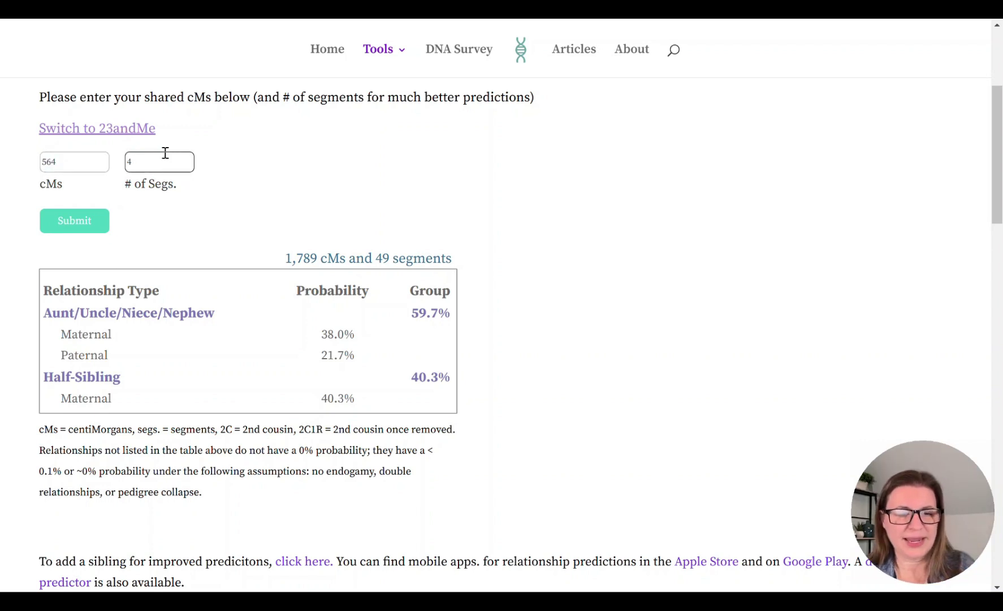
{"action": "type", "text": "21"}
{"action": "left_click", "coordinate": [80, 221]}
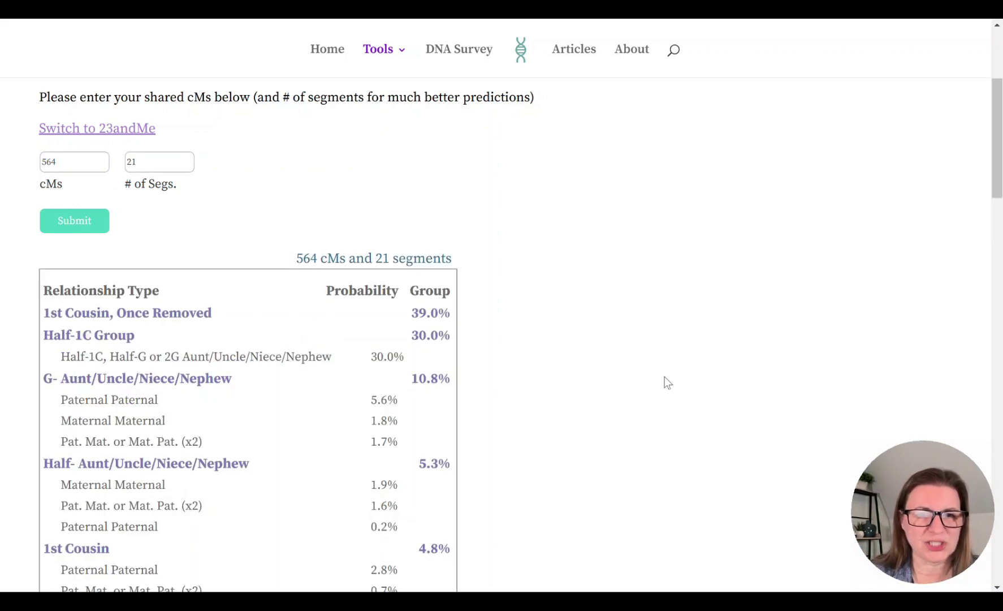
{"action": "scroll", "coordinate": [656, 373], "scroll_direction": "down", "scroll_amount": 2}
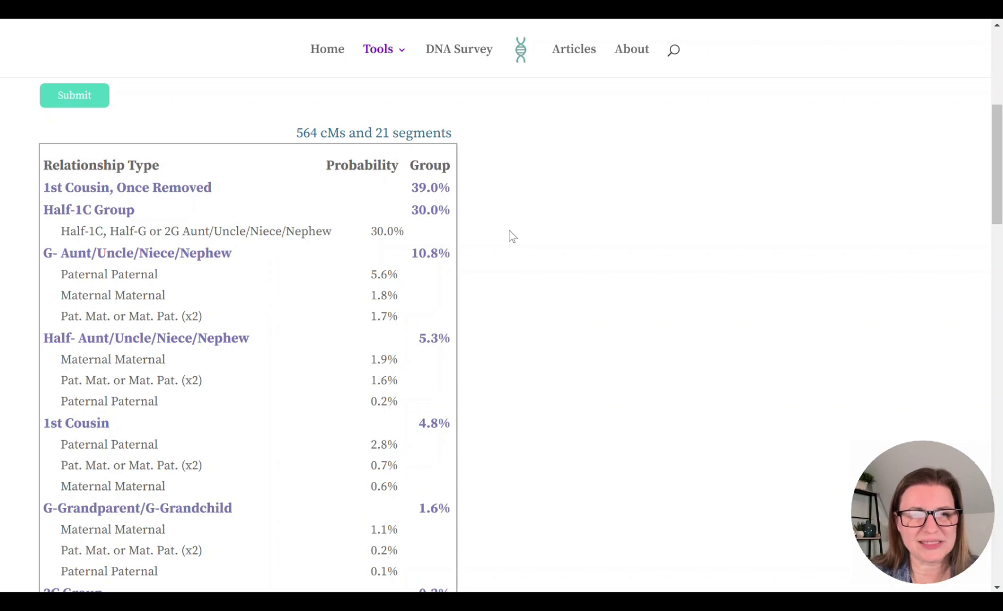
{"action": "scroll", "coordinate": [509, 231], "scroll_direction": "up", "scroll_amount": 6}
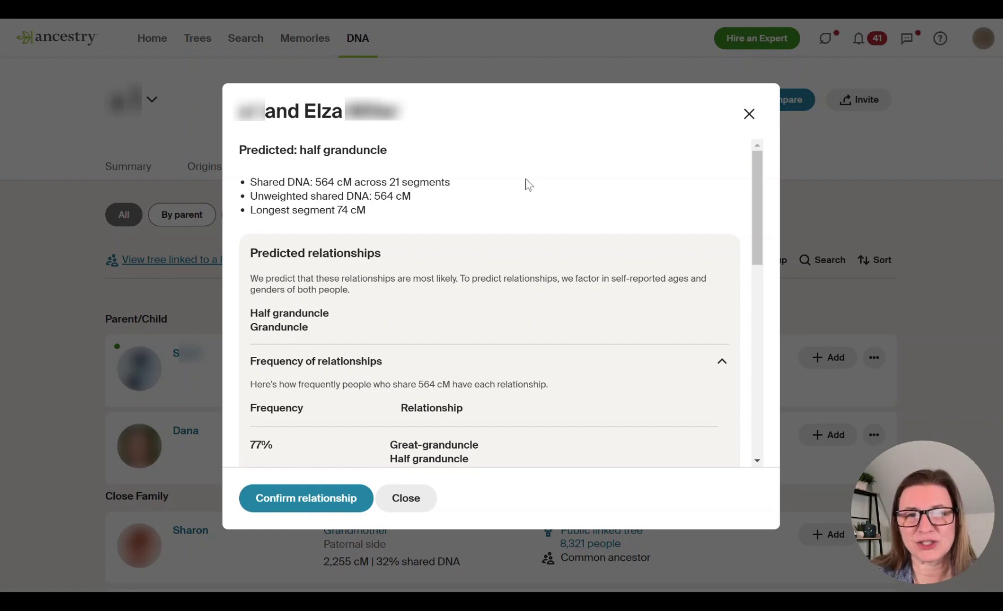
- Scroll down to view the 564 cM relationship frequency breakdown
{"action": "scroll", "coordinate": [522, 330], "scroll_direction": "down", "scroll_amount": 4}
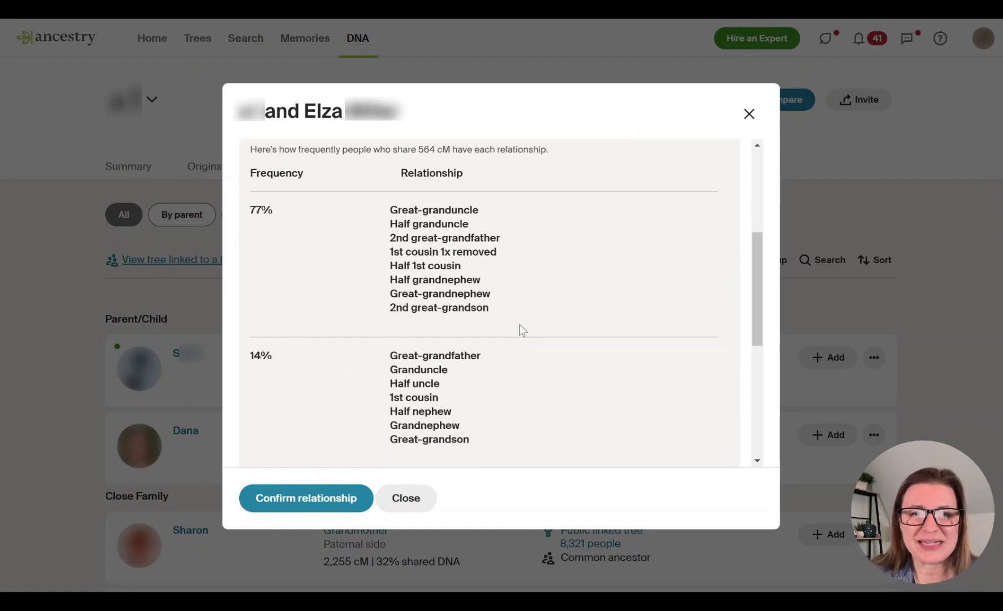